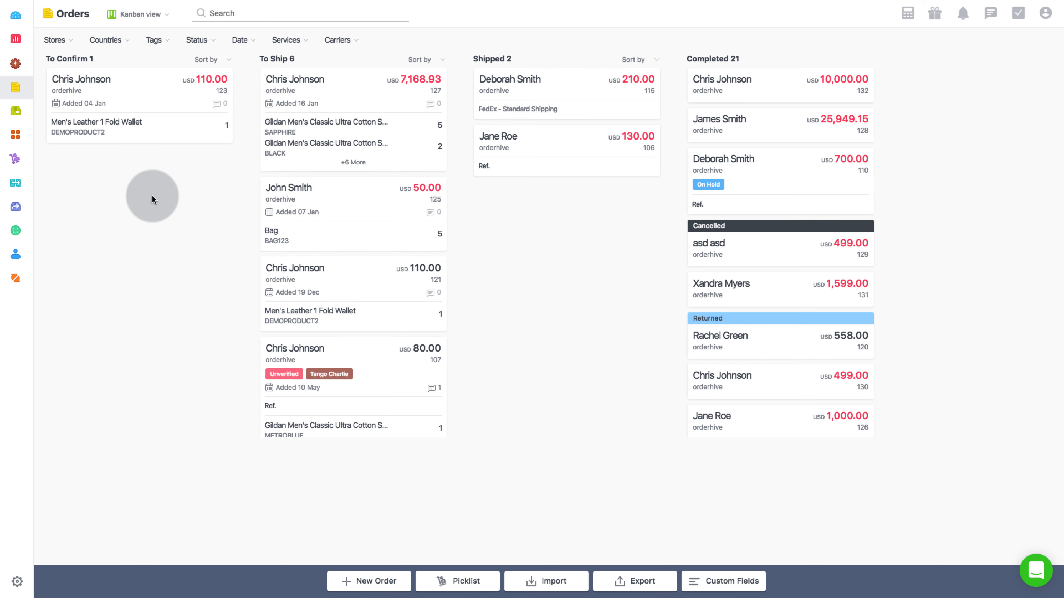
# Switch from the Orders kanban to the Purchases board
pyautogui.click(15, 161)
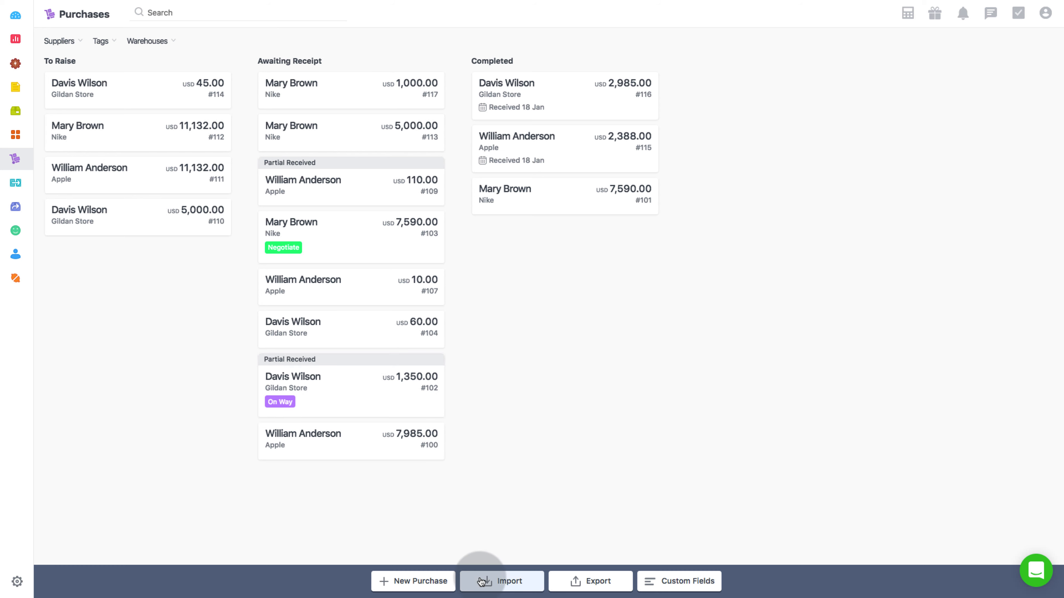
# Bring up the Import Purchase Orders dialog from the Purchases toolbar
pyautogui.click(490, 583)
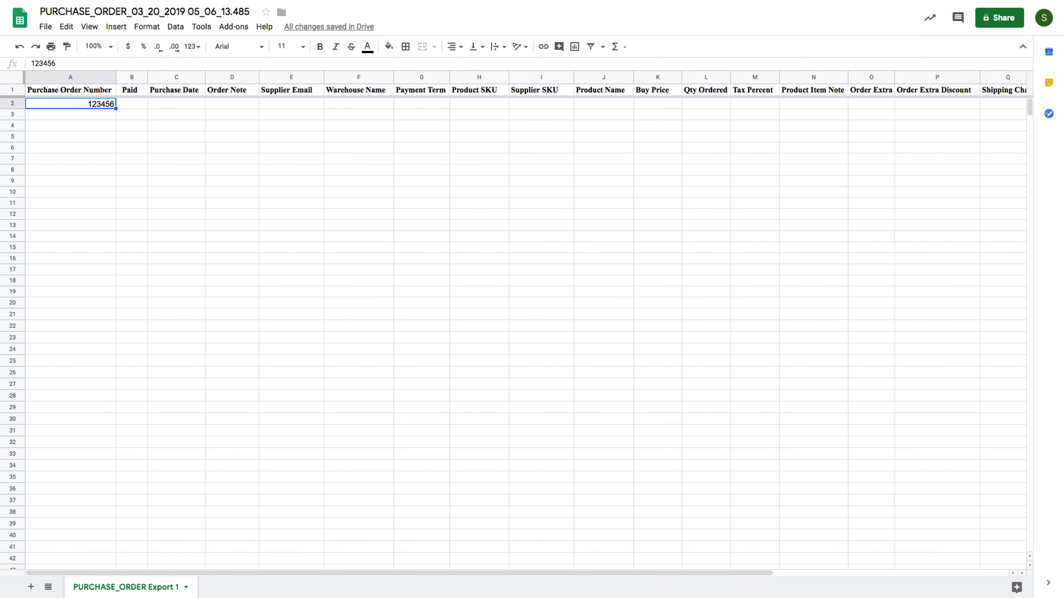
# Enter Paid 0 and purchase date 20/03/19 in row 2
pyautogui.press('Up')
pyautogui.press('Down')
pyautogui.press('Tab')
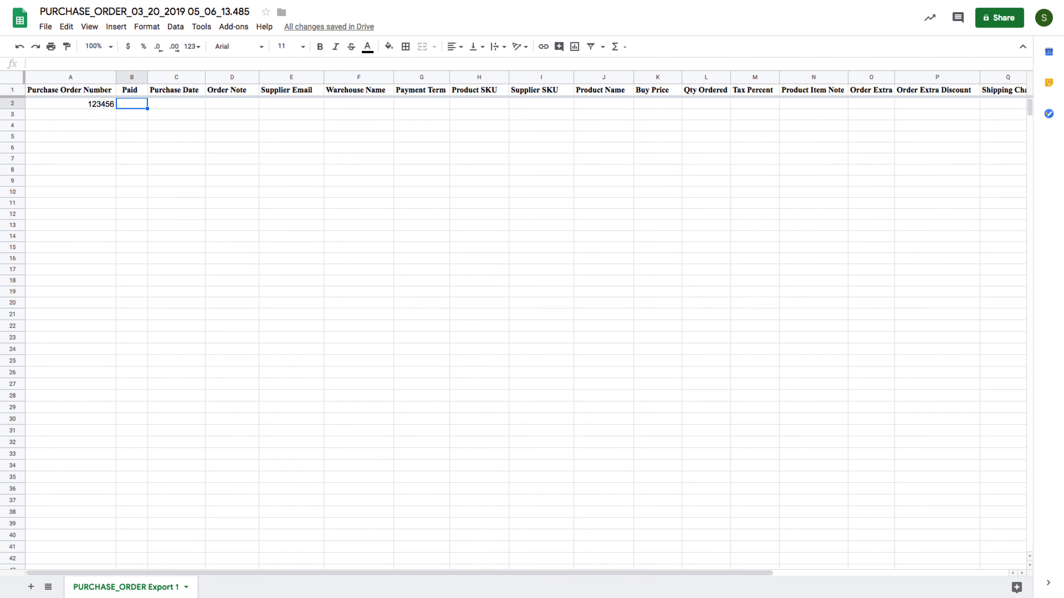
pyautogui.write('0')
pyautogui.press('Tab')
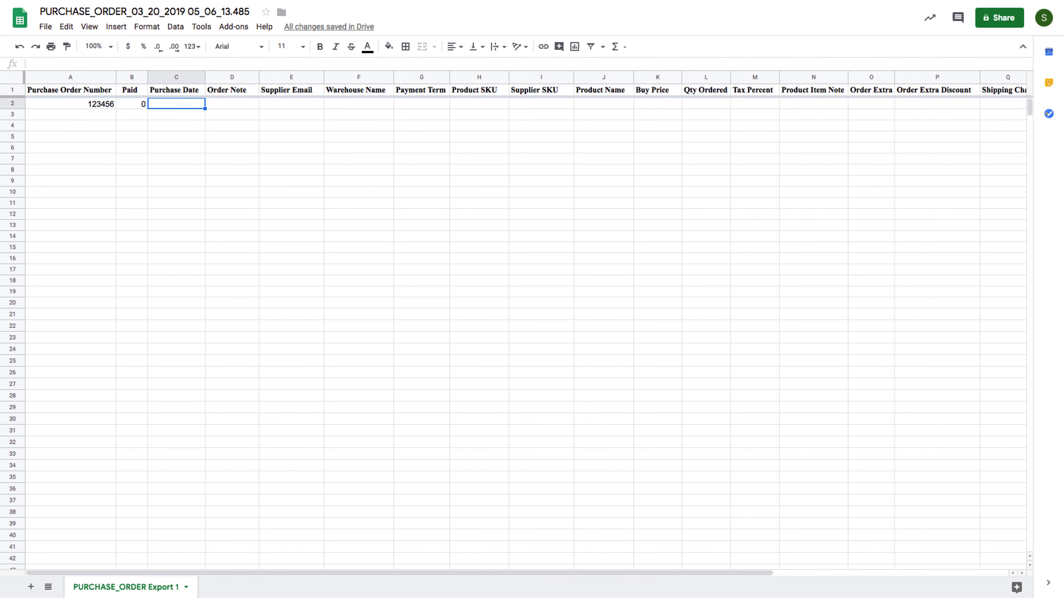
pyautogui.write('20/03/19')
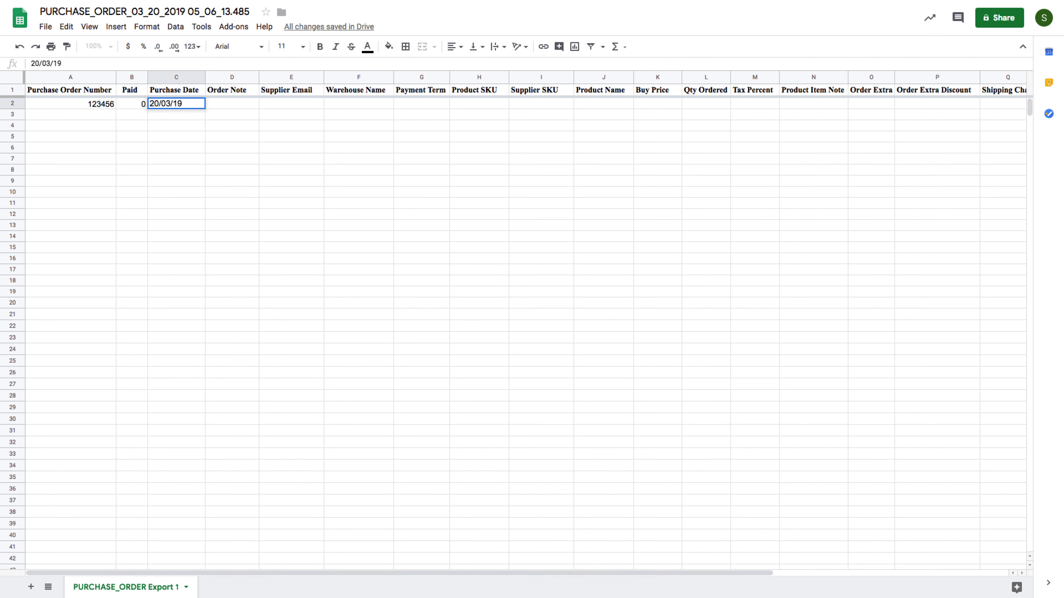
pyautogui.press('Tab')
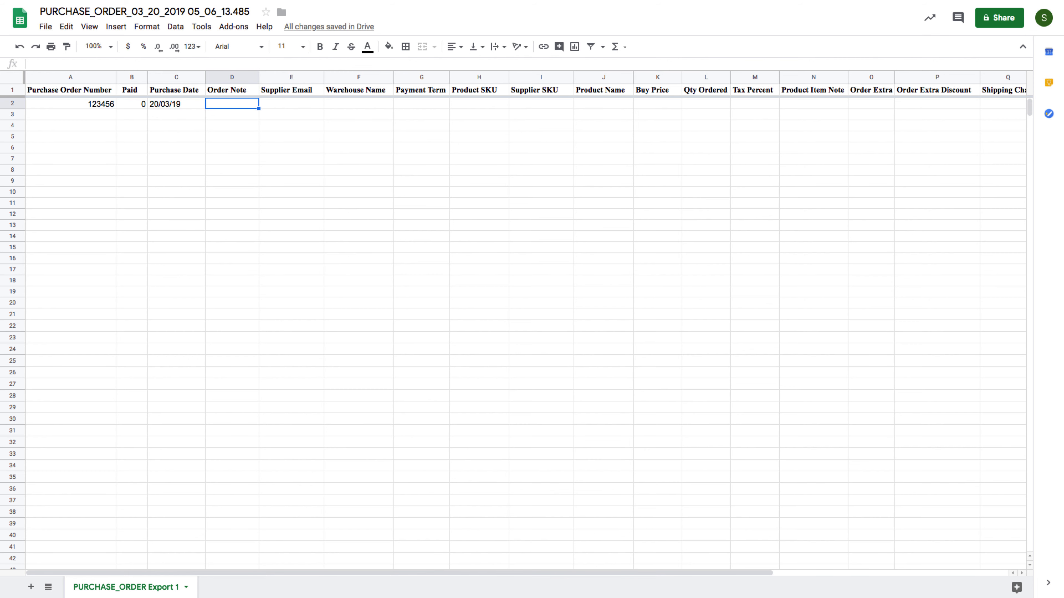
# Add note 'extremely urgent', the supplier's e-mail, Demo Warehouse and payment term 15
pyautogui.write('extremely urgent')
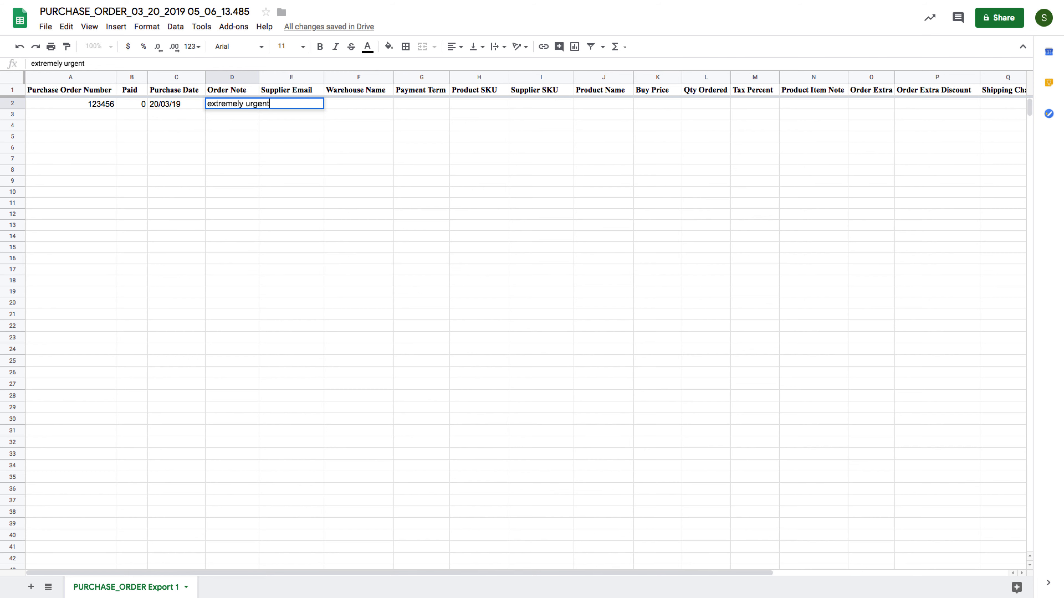
pyautogui.press('Tab')
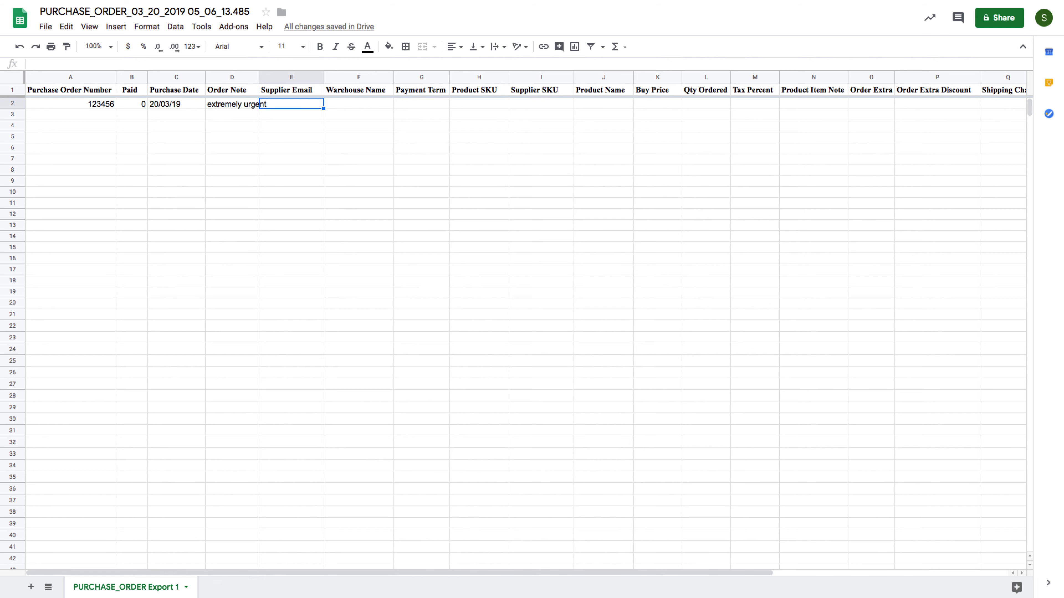
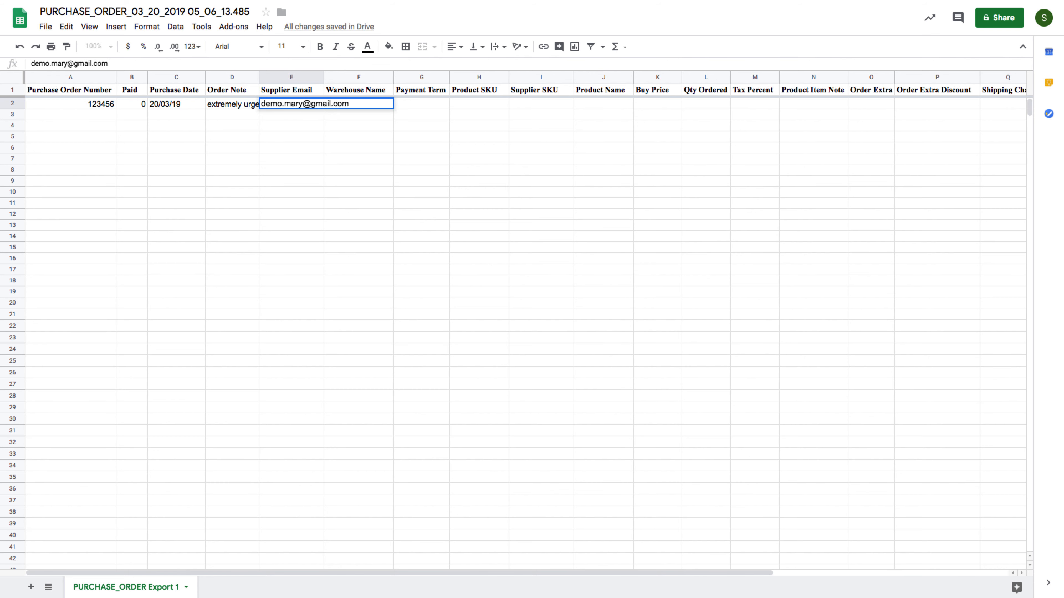
pyautogui.press('Tab')
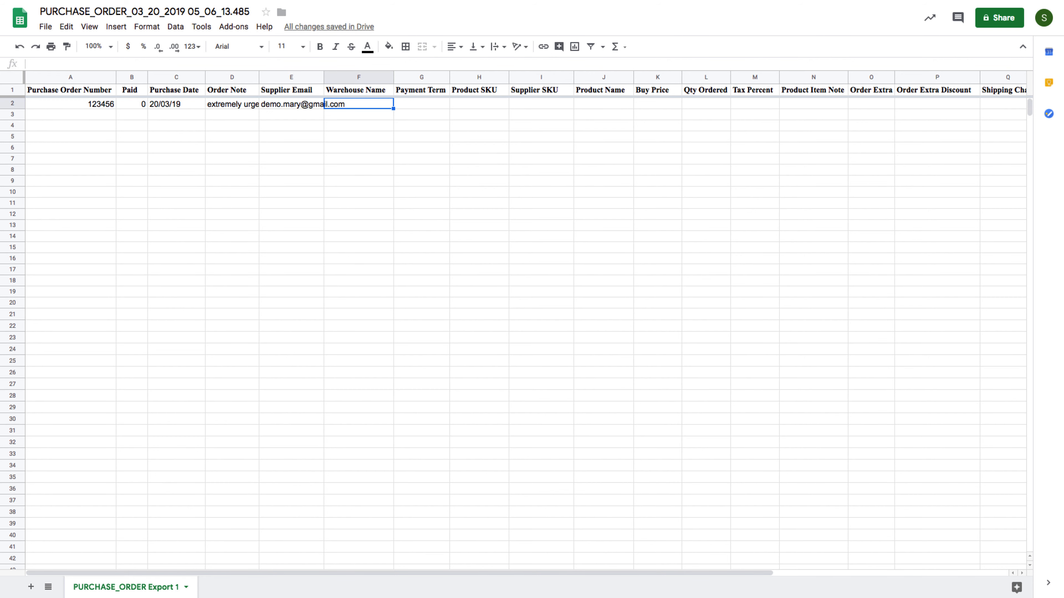
pyautogui.write('D')
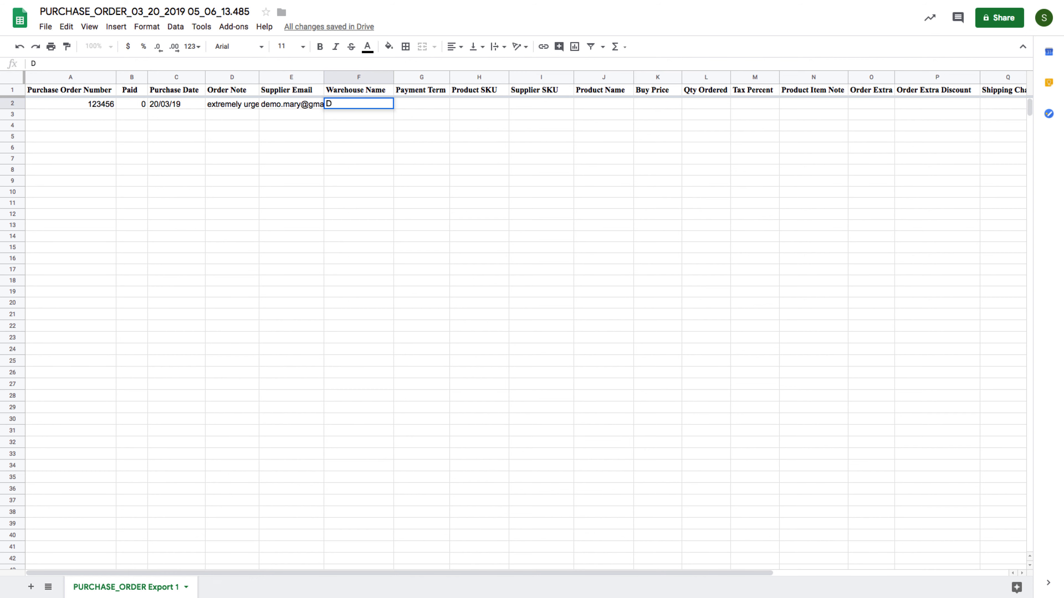
pyautogui.write('emo Warehouse')
pyautogui.press('Tab')
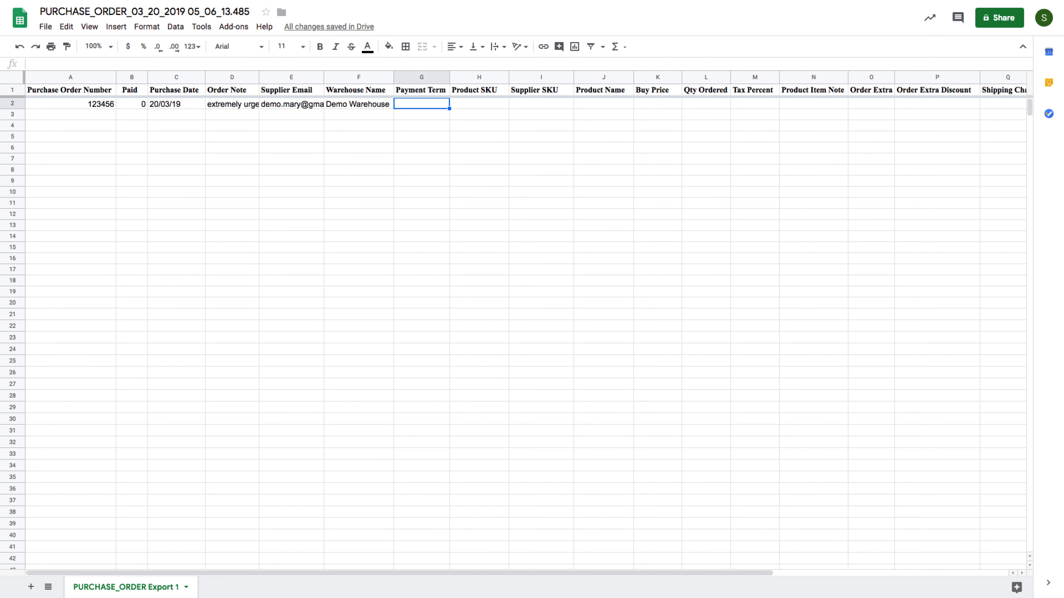
pyautogui.write('15')
pyautogui.press('Tab')
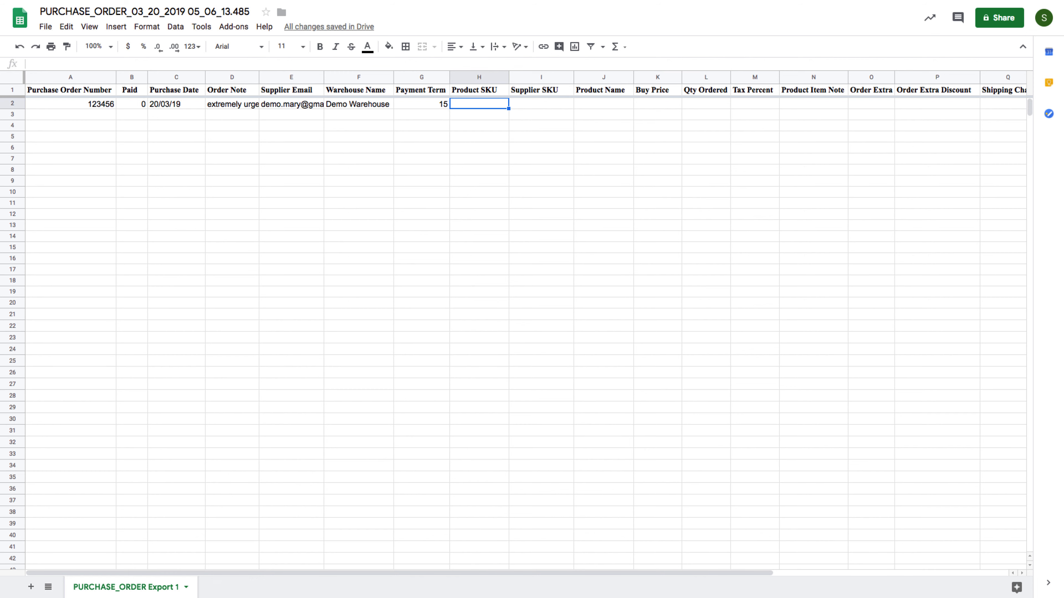
# Enter SKU and supplier SKU DININGTBL with product name Dining Table
pyautogui.write('DININGTB')
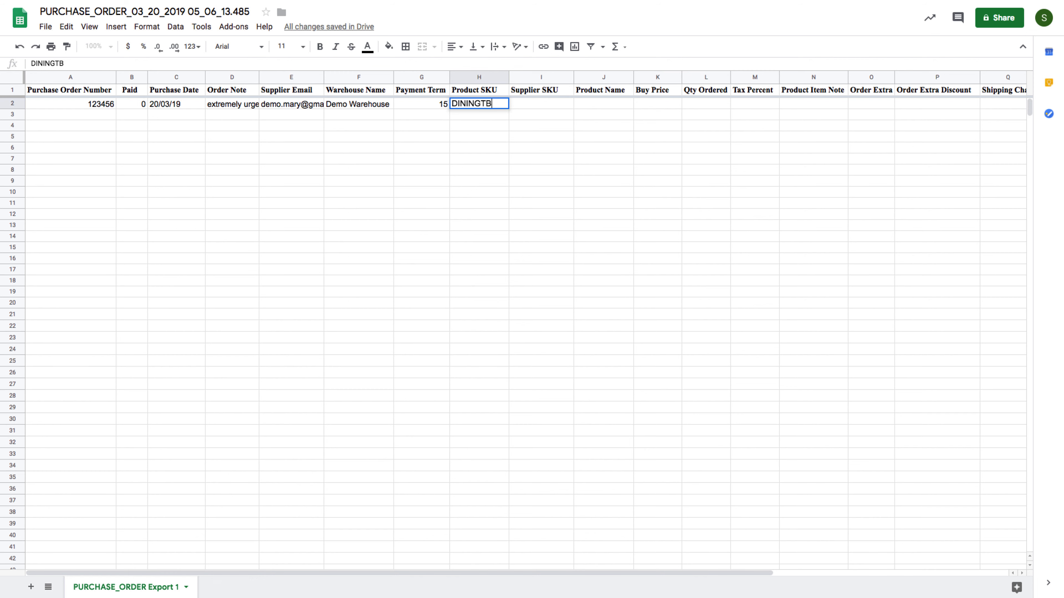
pyautogui.write('L')
pyautogui.press('Tab')
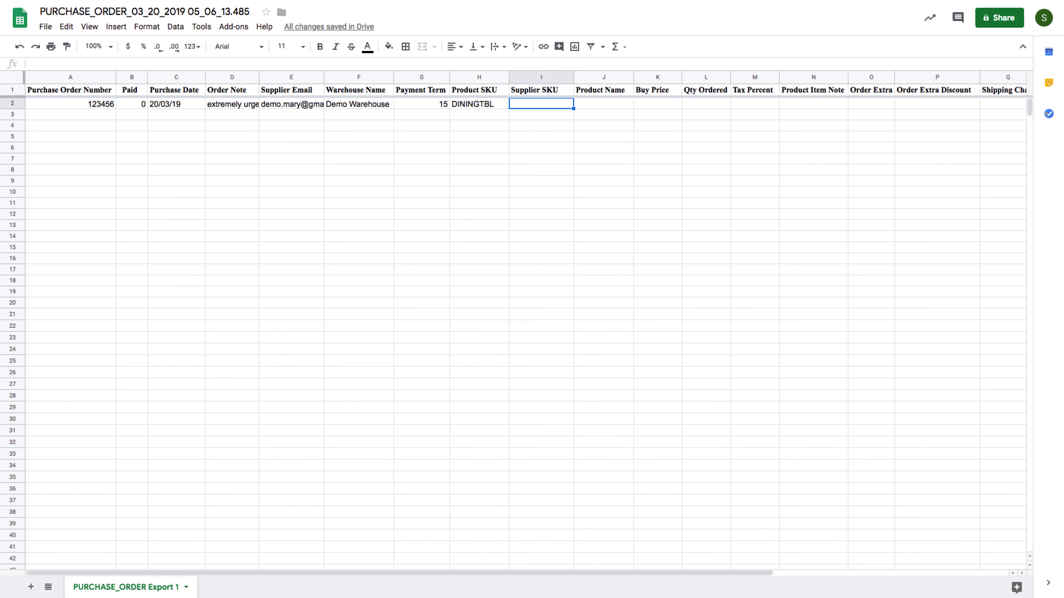
pyautogui.write('DININGTBL')
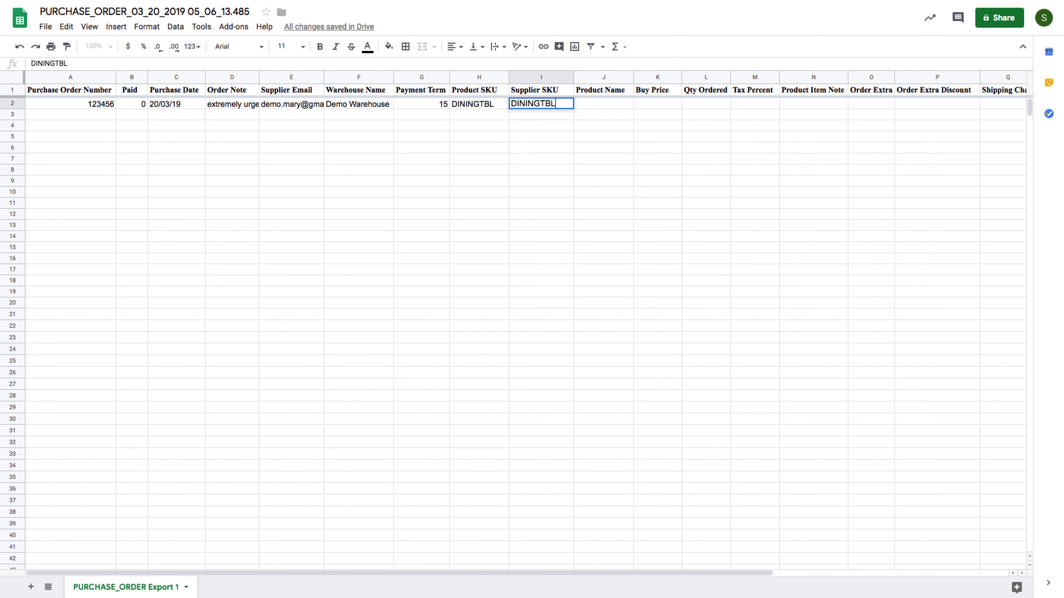
pyautogui.press('Tab')
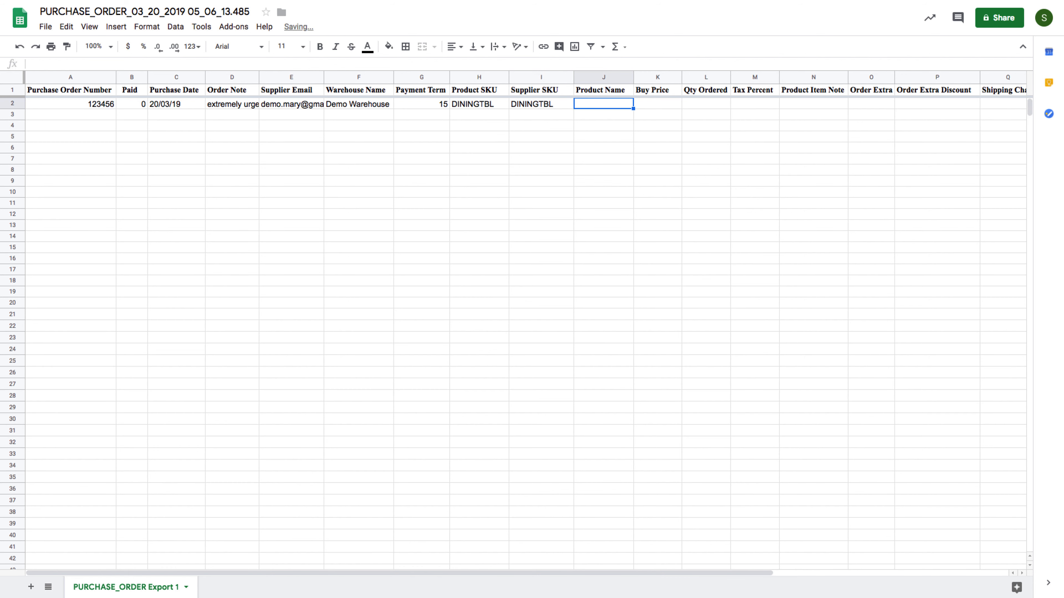
pyautogui.write('Dinnin')
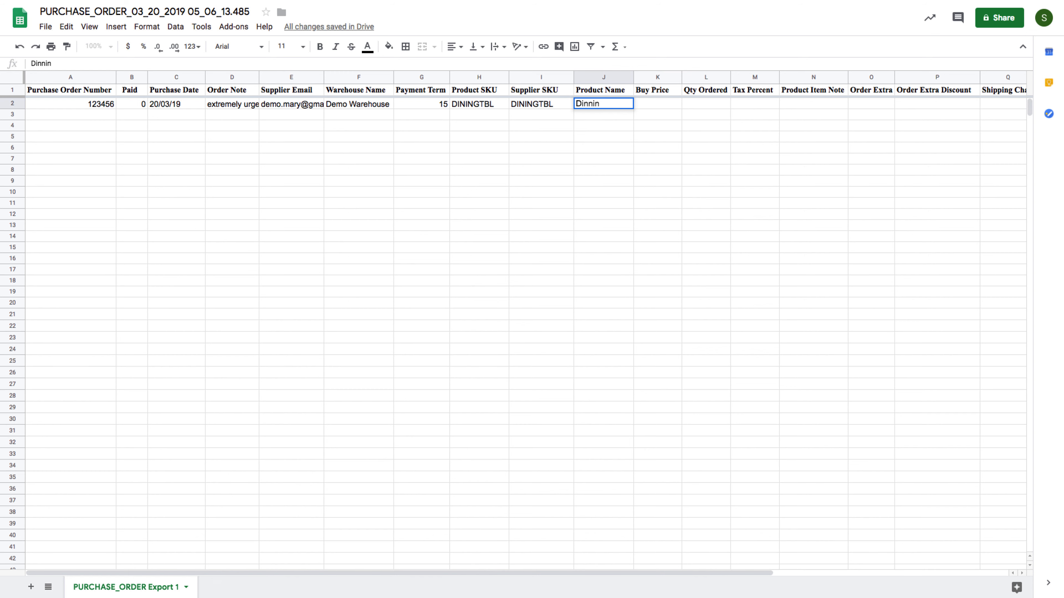
pyautogui.press('BackSpace')
pyautogui.press('BackSpace')
pyautogui.press('BackSpace')
pyautogui.write('ing Table')
pyautogui.press('Tab')
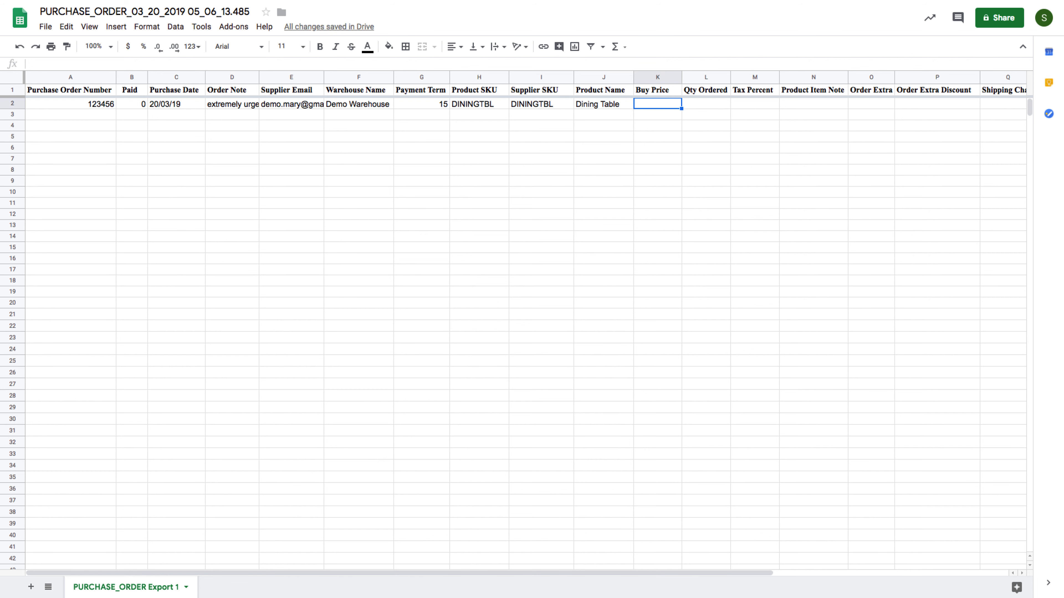
# Fill in buy price 500, quantity 10, tax 5% and item note Detached
pyautogui.write('500')
pyautogui.press('Tab')
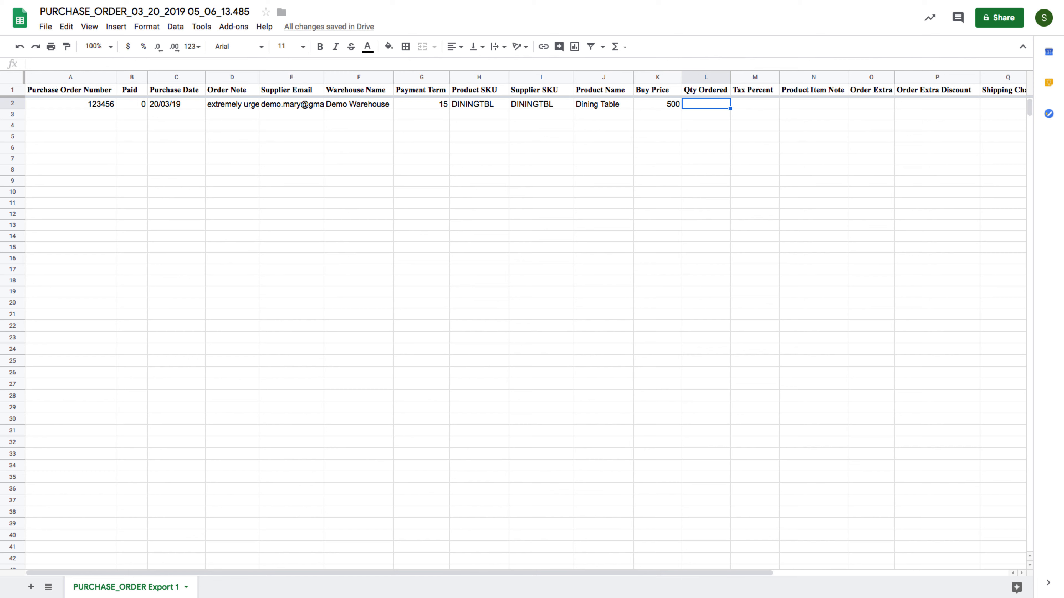
pyautogui.write('10')
pyautogui.press('Tab')
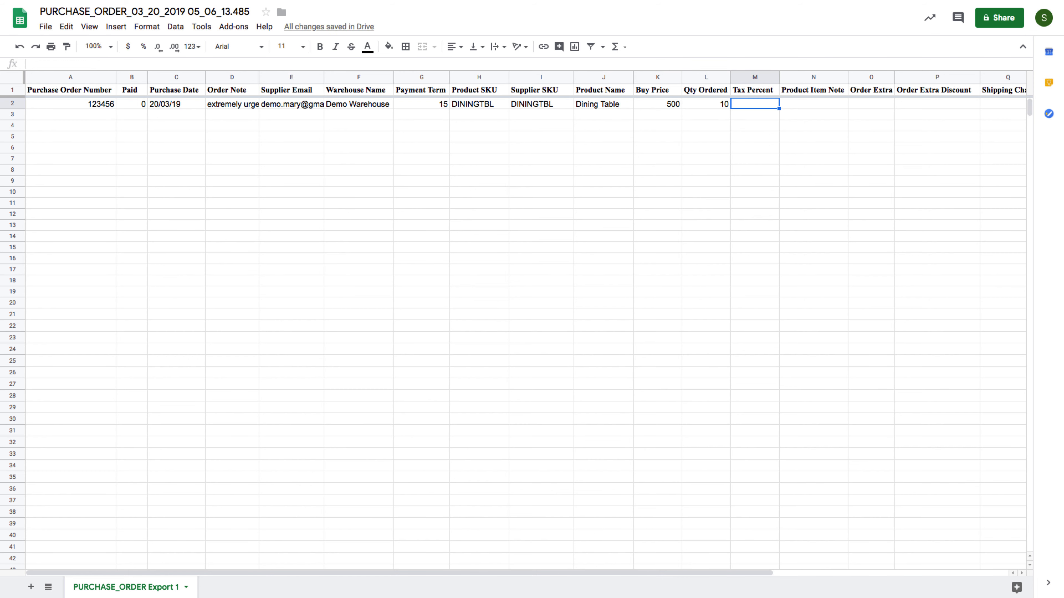
pyautogui.write('5')
pyautogui.press('Tab')
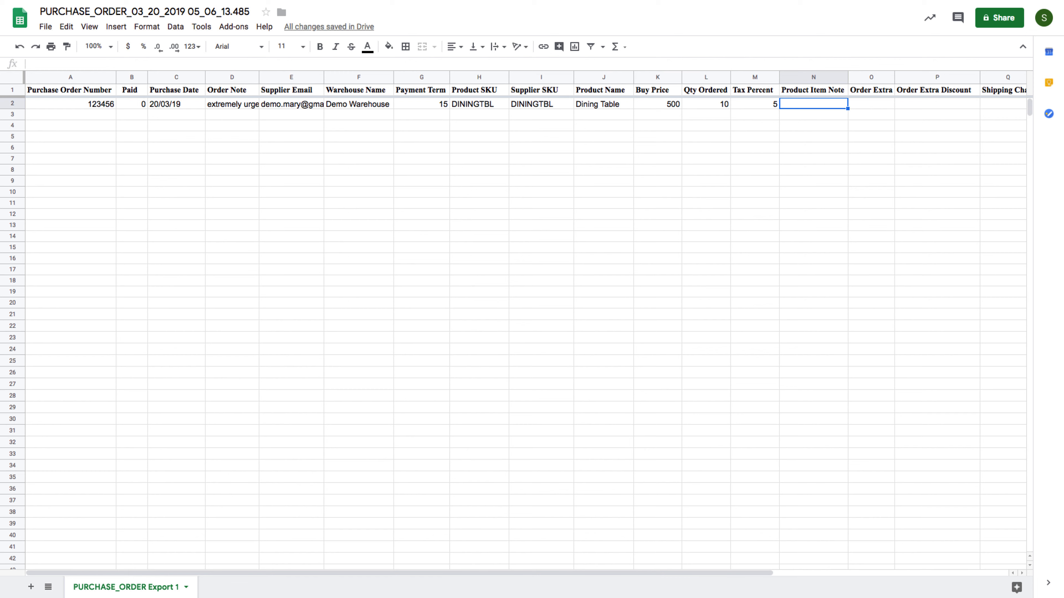
pyautogui.write('Detached')
pyautogui.press('Tab')
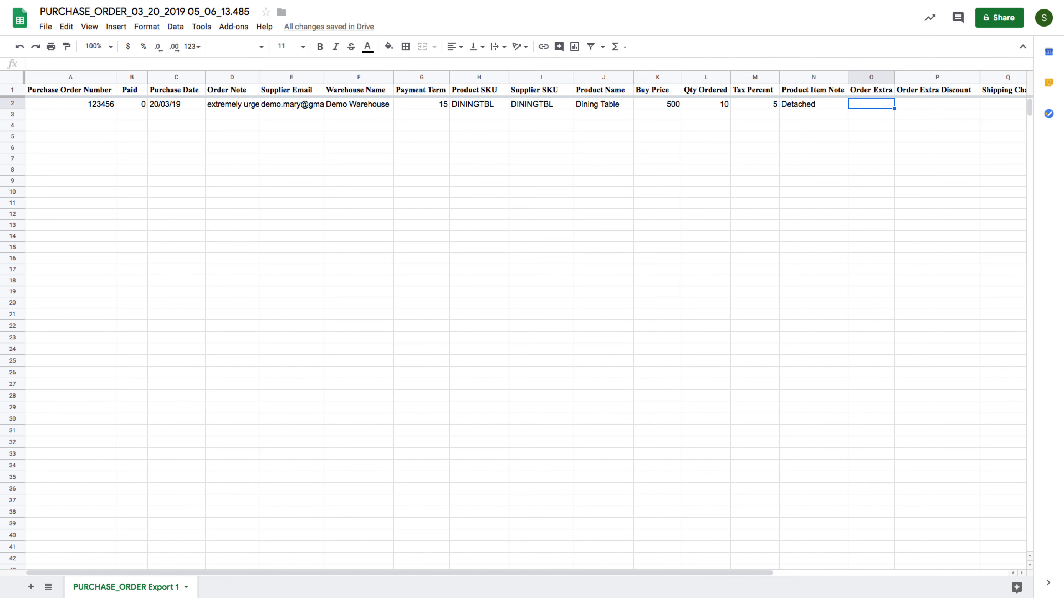
# Enter a shipping charge of 100 in Q2 and return to Orderhive's import dialog
pyautogui.click(937, 104)
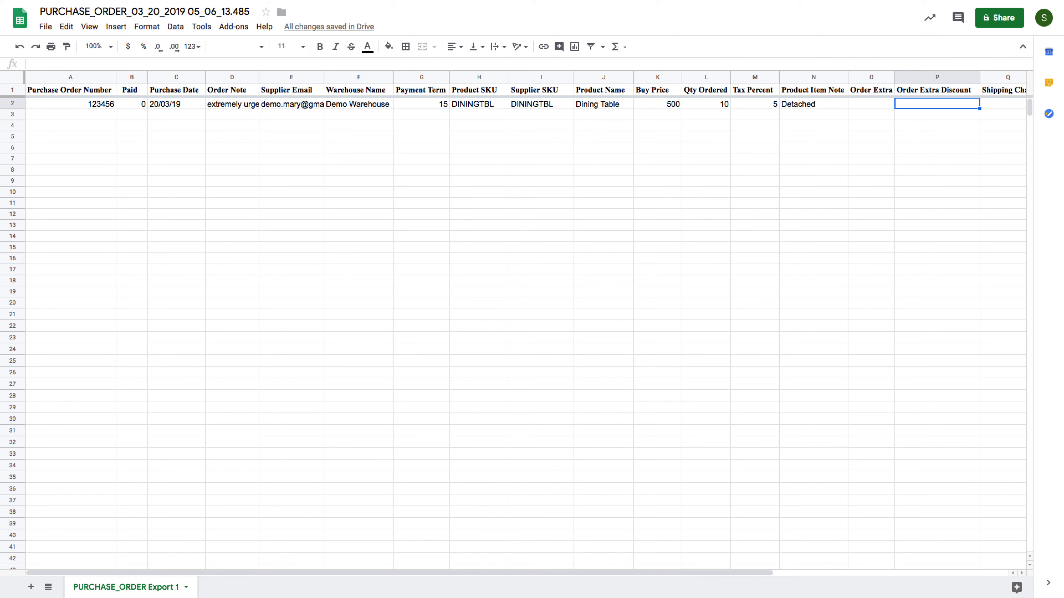
pyautogui.click(1003, 103)
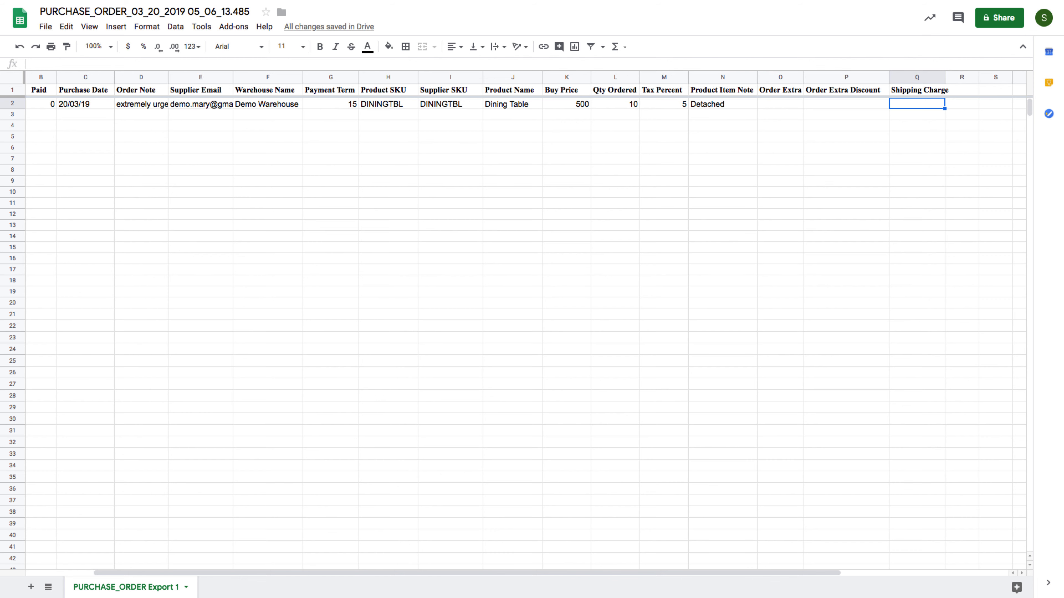
pyautogui.write('100')
pyautogui.click(534, 328)
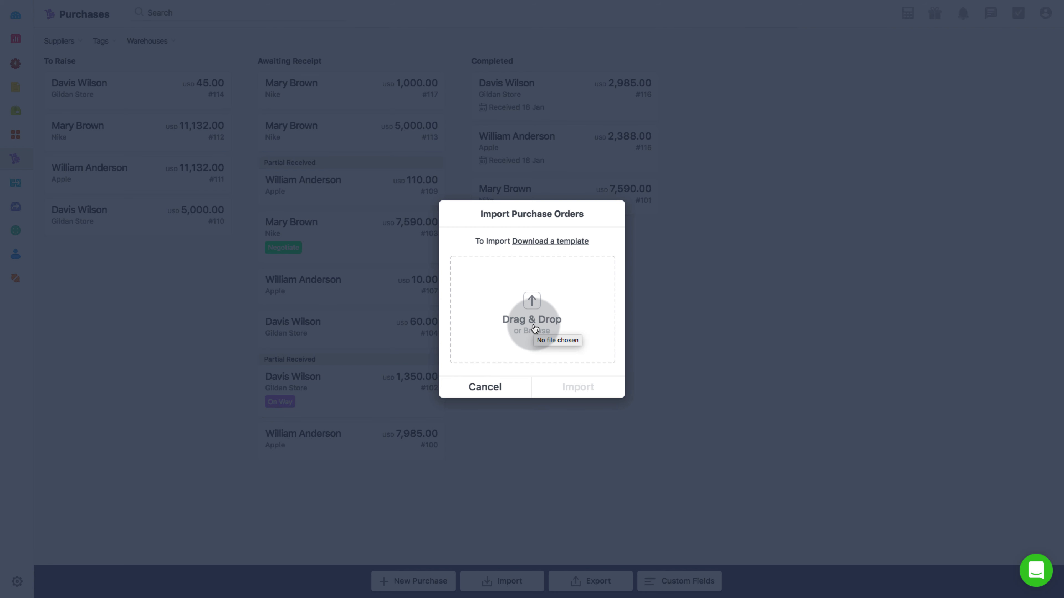
# Attach the PURCHASE_ORDER_03_20_2019 spreadsheet from Downloads to the import dialog
pyautogui.click(534, 328)
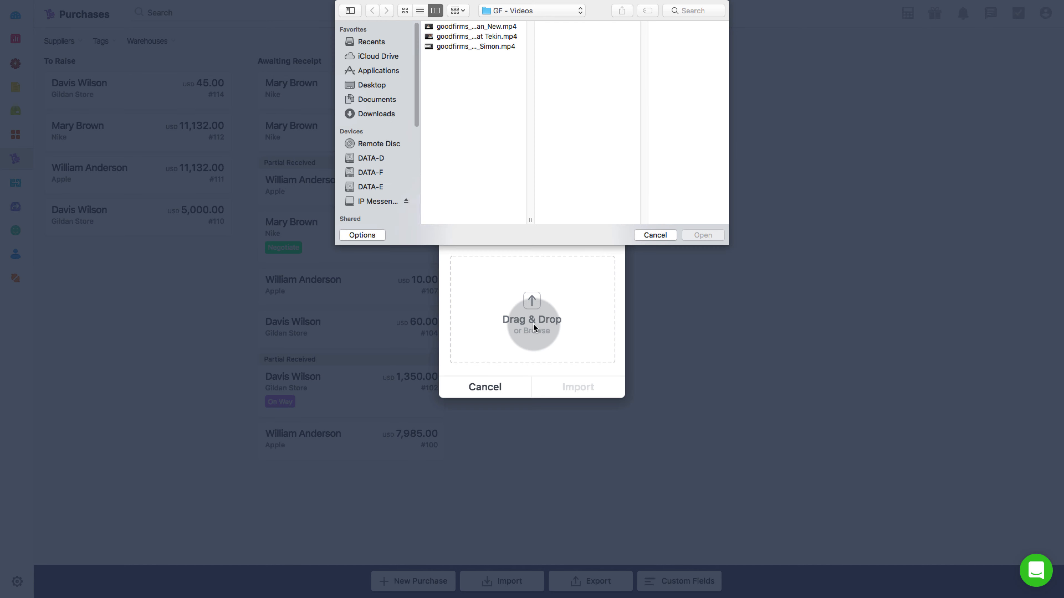
pyautogui.click(392, 114)
pyautogui.click(474, 57)
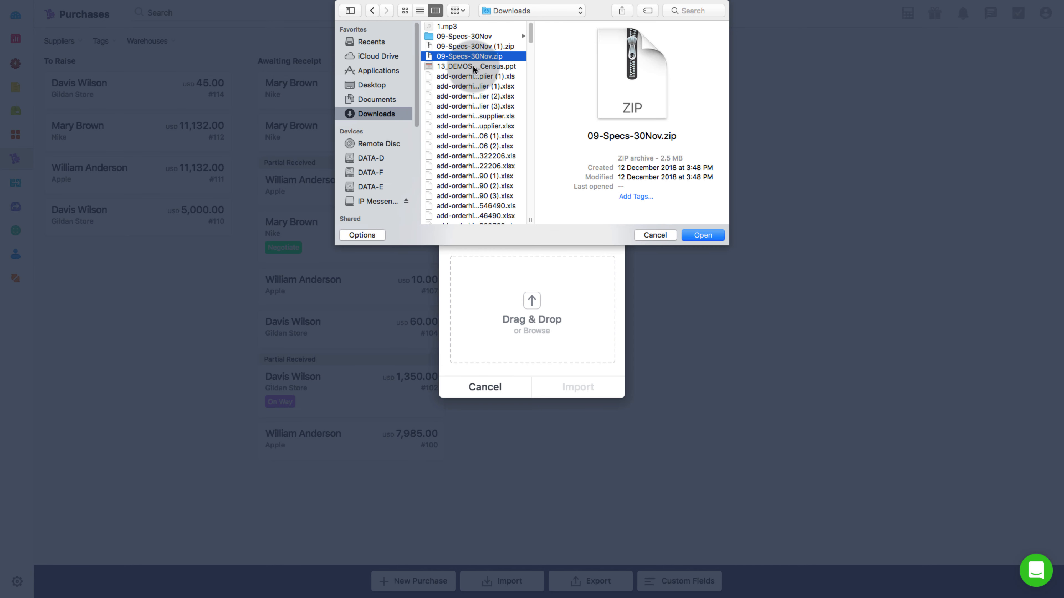
pyautogui.write('pur')
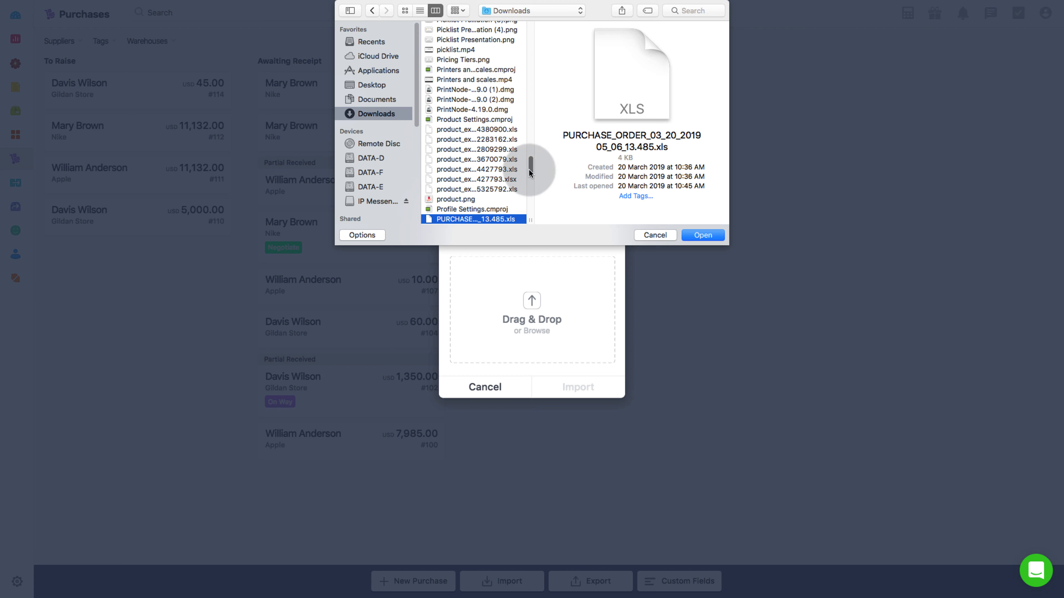
pyautogui.scroll(-3, 528, 172)
pyautogui.click(513, 183)
pyautogui.click(703, 235)
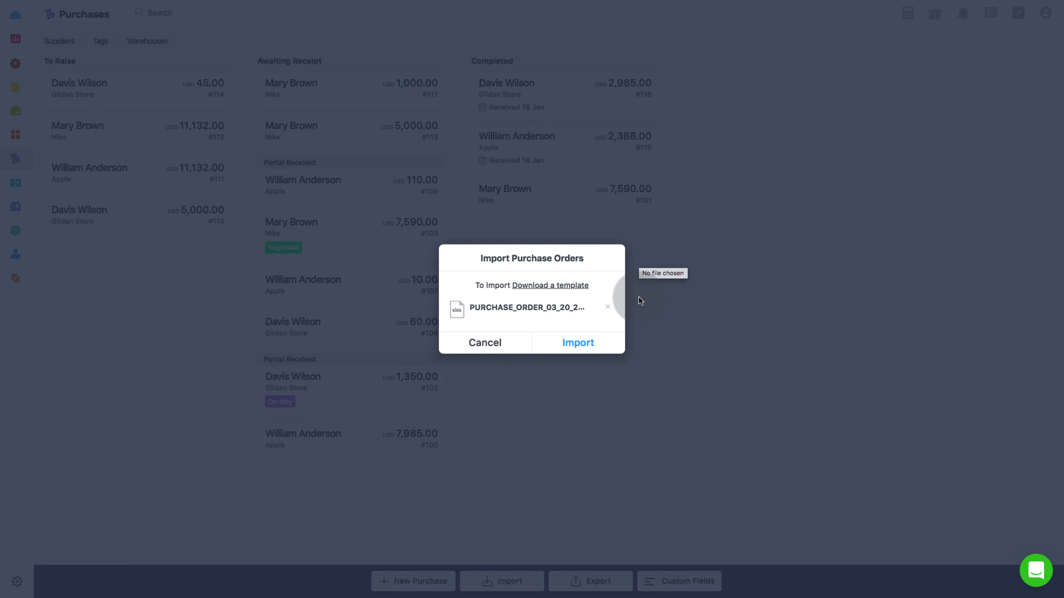
# Run the purchase order import and download its log from the notifications
pyautogui.click(571, 344)
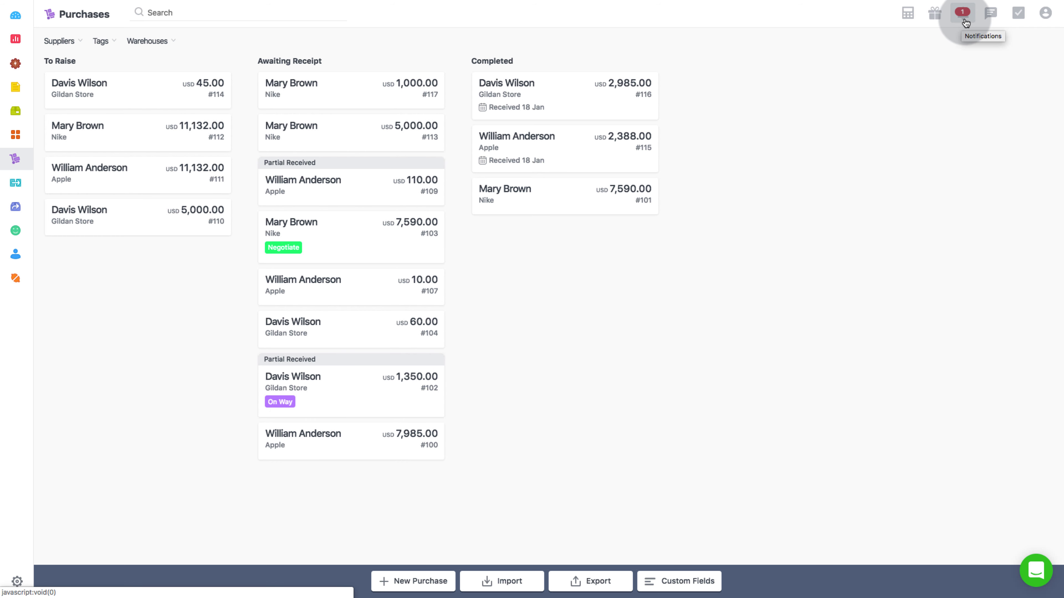
pyautogui.click(963, 17)
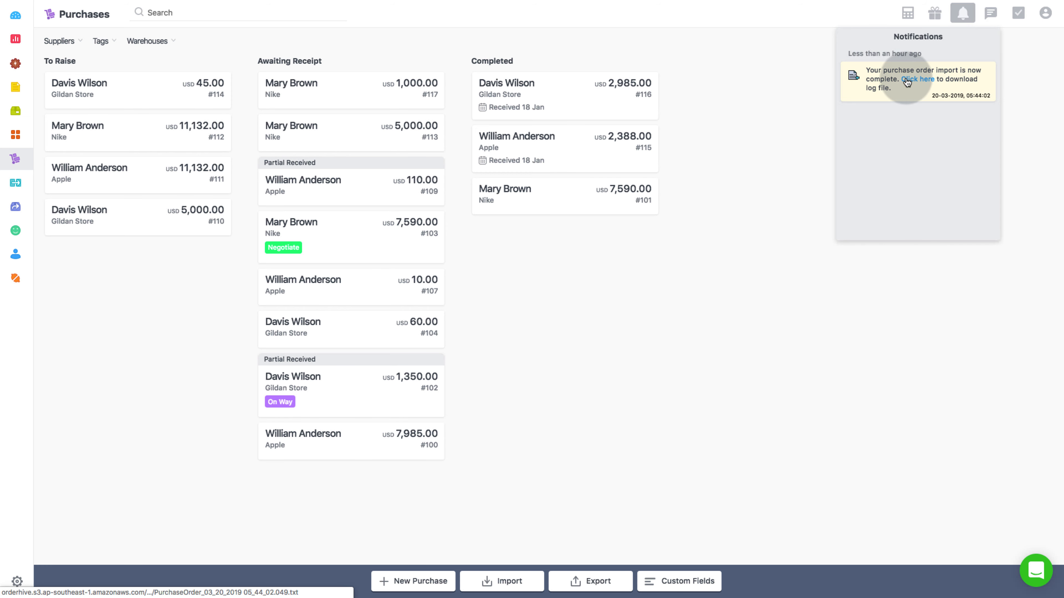
pyautogui.click(923, 78)
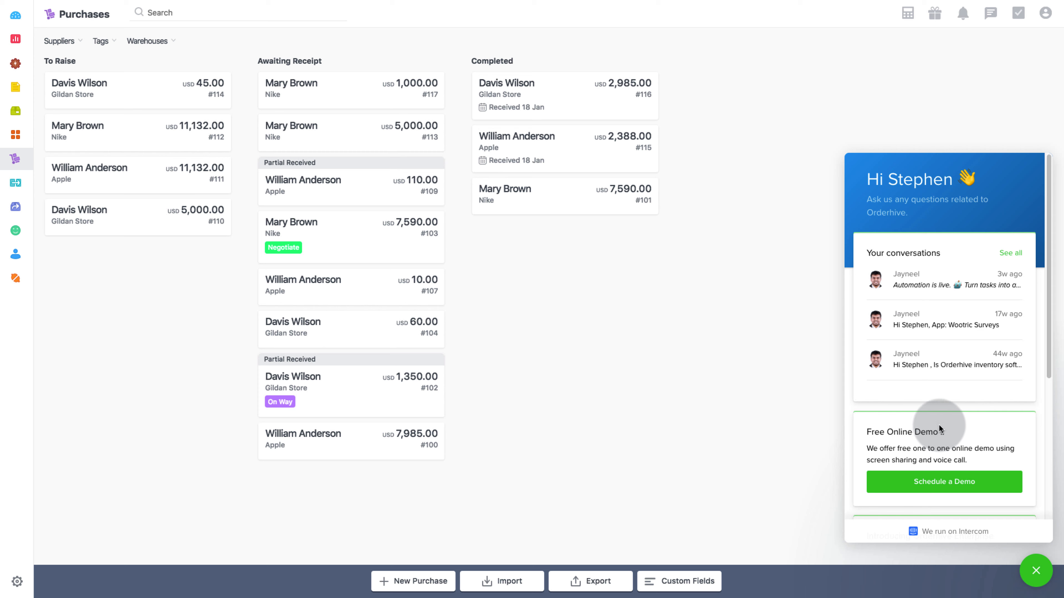
# Close and reopen the Intercom help chat panel
pyautogui.click(1035, 569)
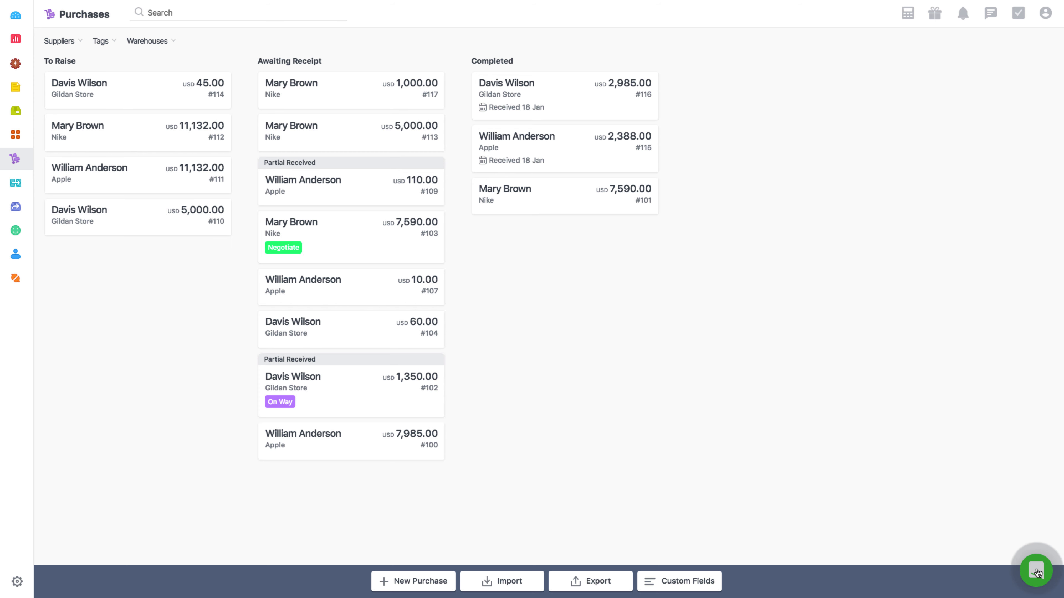
pyautogui.click(1034, 568)
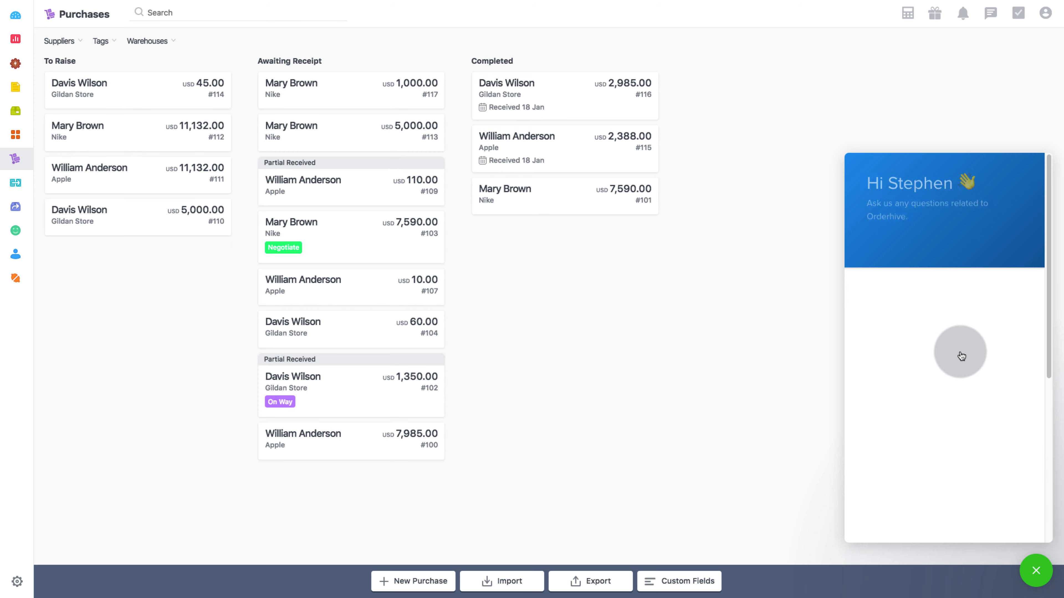
pyautogui.scroll(-1, 935, 418)
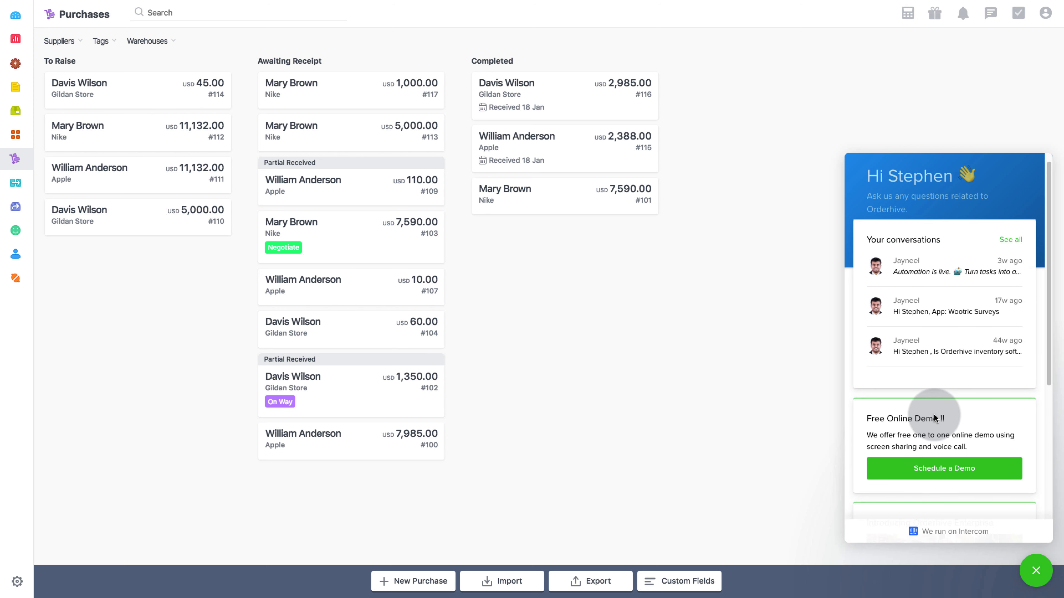